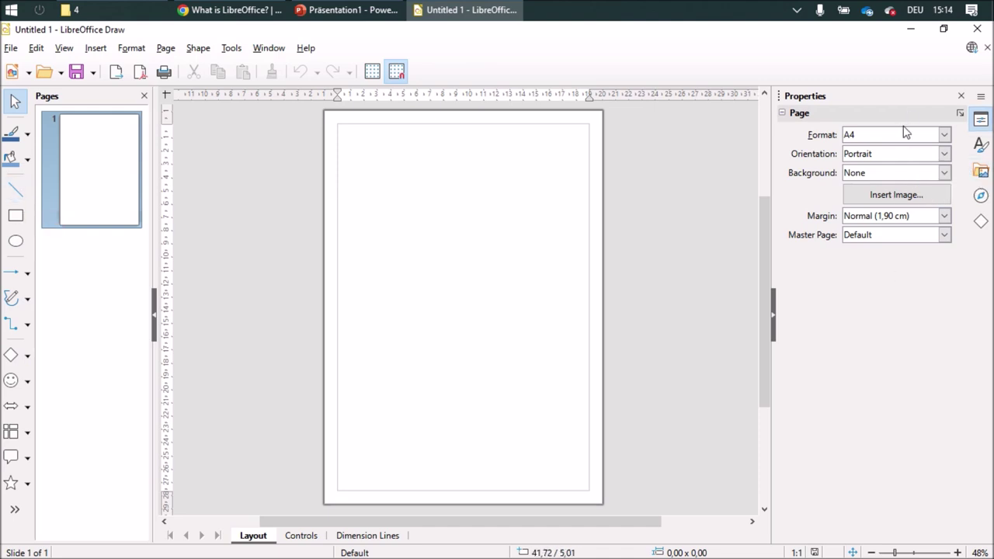
Hide the Drawing toolbar from the View menu, then show it again.
{"action": "left_click", "coordinate": [63, 48]}
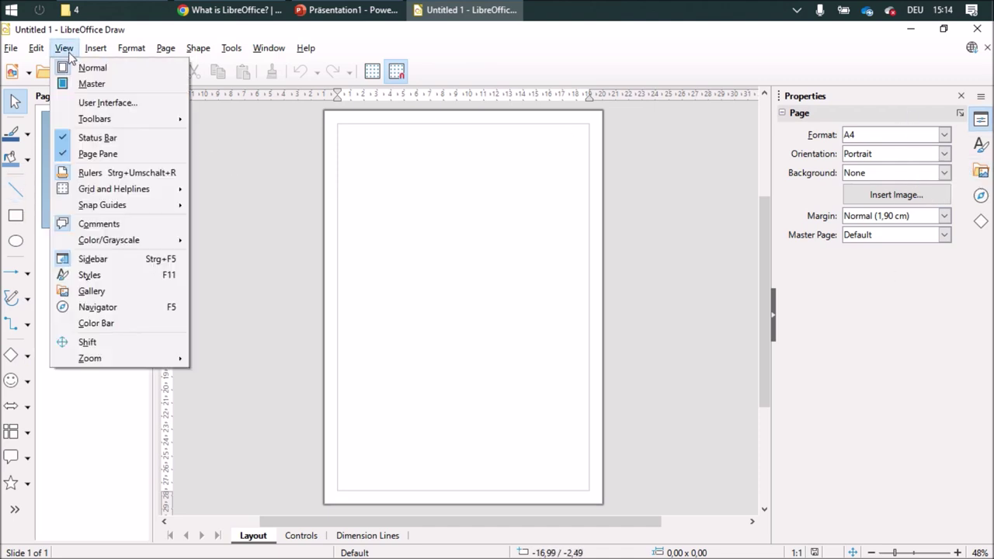
{"action": "mouse_move", "coordinate": [113, 118]}
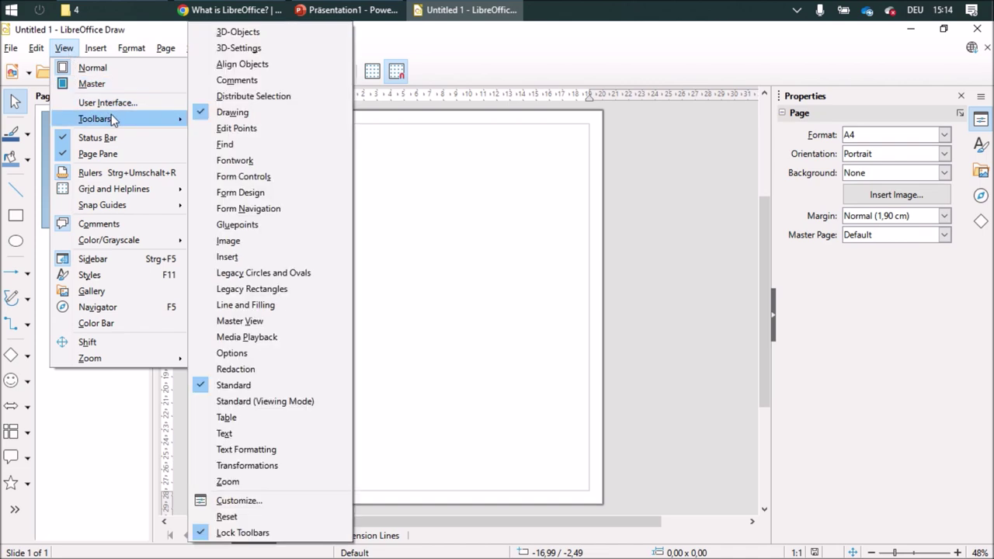
{"action": "left_click", "coordinate": [227, 123]}
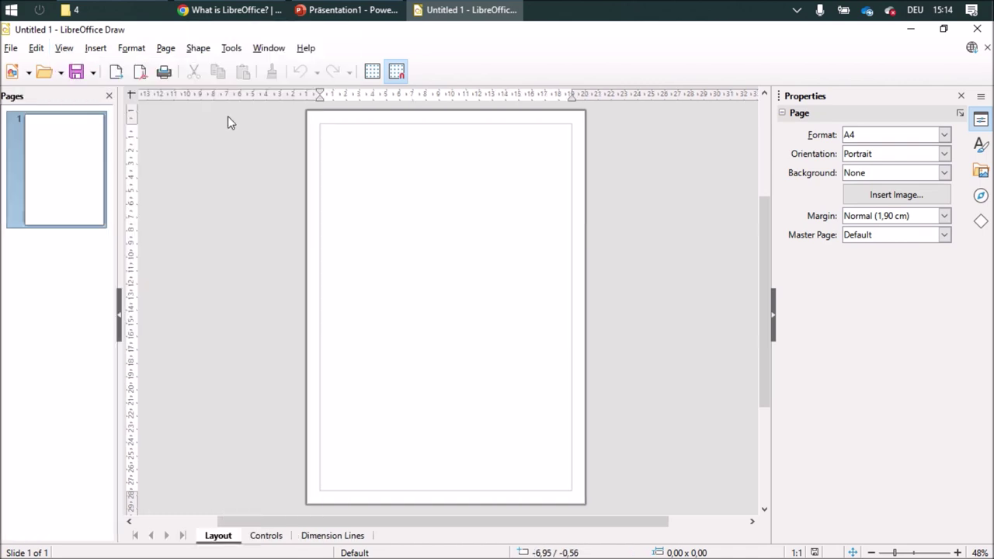
{"action": "left_click", "coordinate": [67, 49]}
{"action": "mouse_move", "coordinate": [110, 119]}
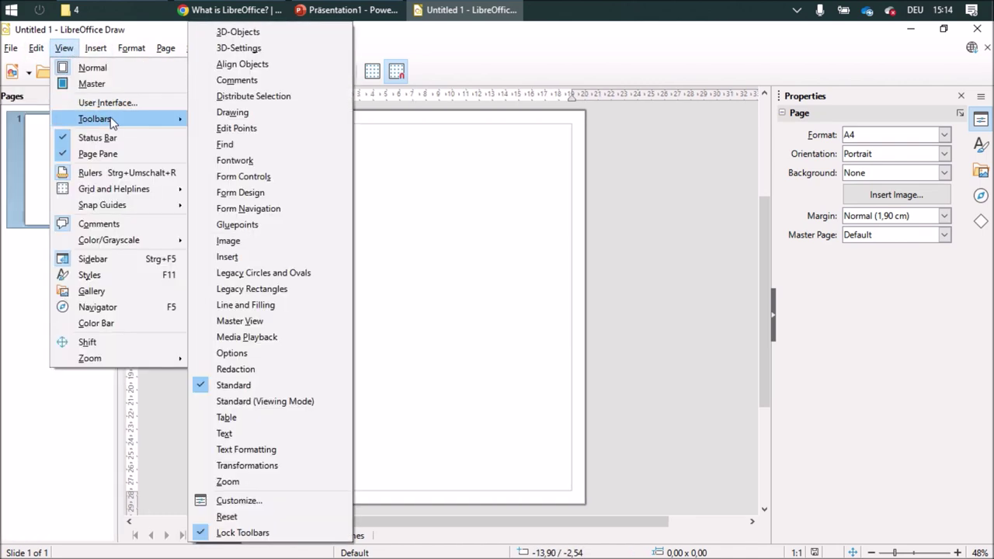
{"action": "left_click", "coordinate": [241, 114]}
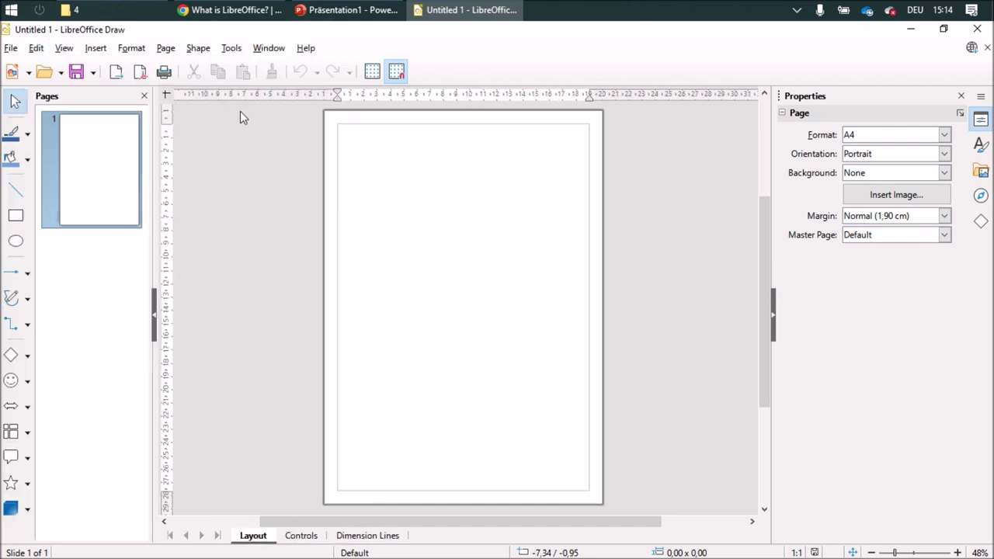
Hide the sidebar from the View menu, then bring it back.
{"action": "left_click", "coordinate": [65, 49]}
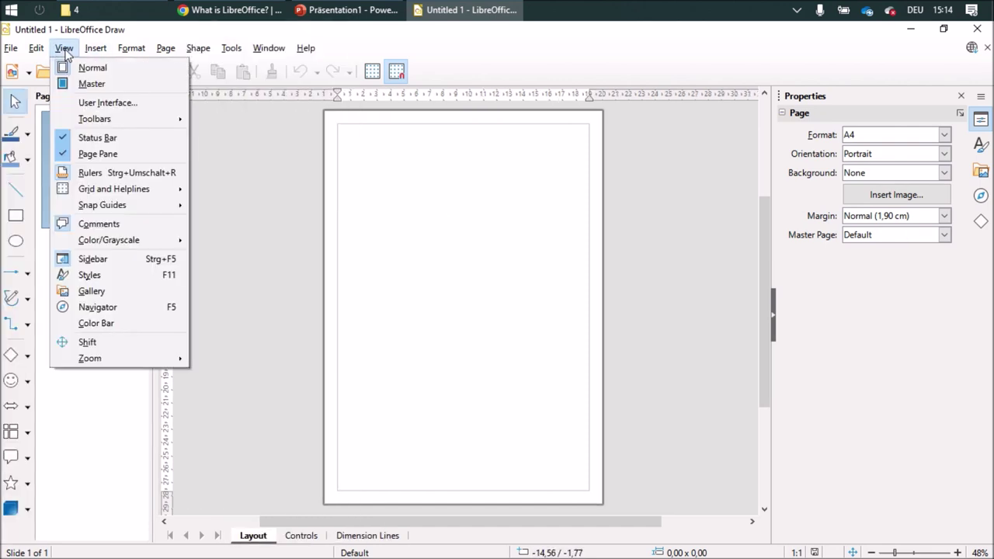
{"action": "left_click", "coordinate": [113, 260]}
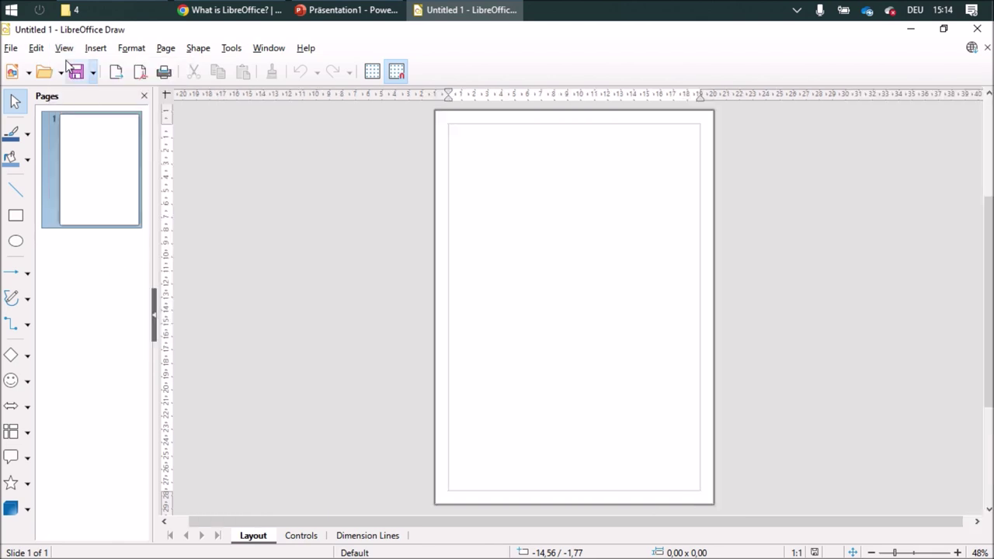
{"action": "left_click", "coordinate": [62, 48]}
{"action": "left_click", "coordinate": [117, 260]}
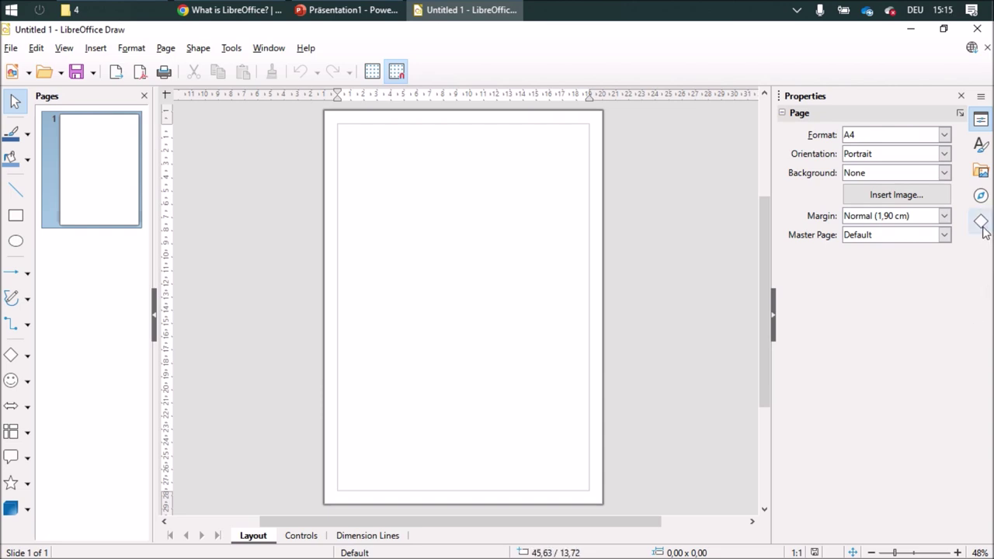
Close the sidebar's Properties deck, reopen it, then switch the sidebar to the Shapes deck.
{"action": "left_click", "coordinate": [961, 96]}
{"action": "left_click", "coordinate": [981, 119]}
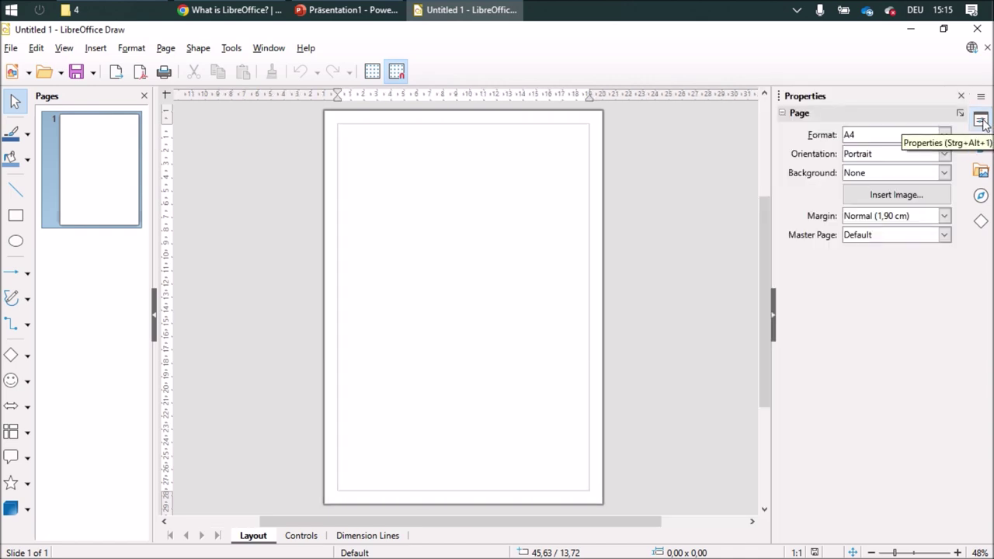
{"action": "left_click", "coordinate": [983, 224]}
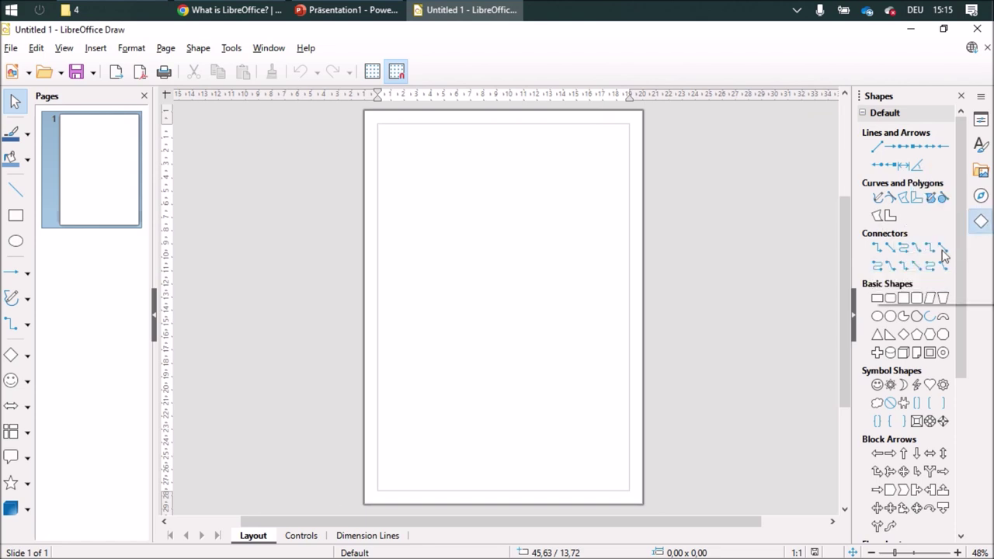
{"action": "scroll", "coordinate": [922, 320], "scroll_direction": "down", "scroll_amount": 5}
{"action": "scroll", "coordinate": [923, 365], "scroll_direction": "up", "scroll_amount": 5}
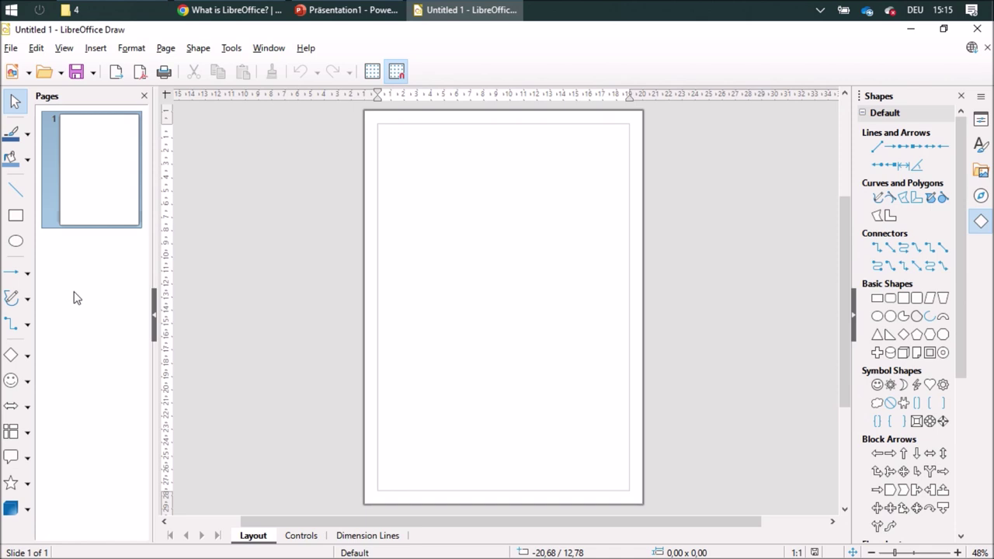
{"action": "left_click", "coordinate": [28, 273]}
{"action": "left_click_drag", "start_coordinate": [78, 256], "coordinate": [635, 72]}
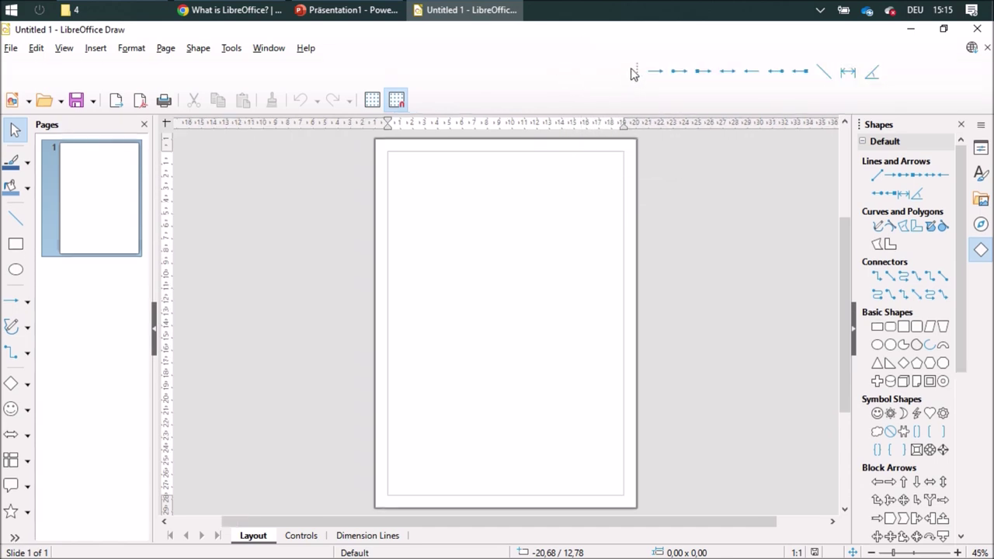
{"action": "right_click", "coordinate": [635, 70]}
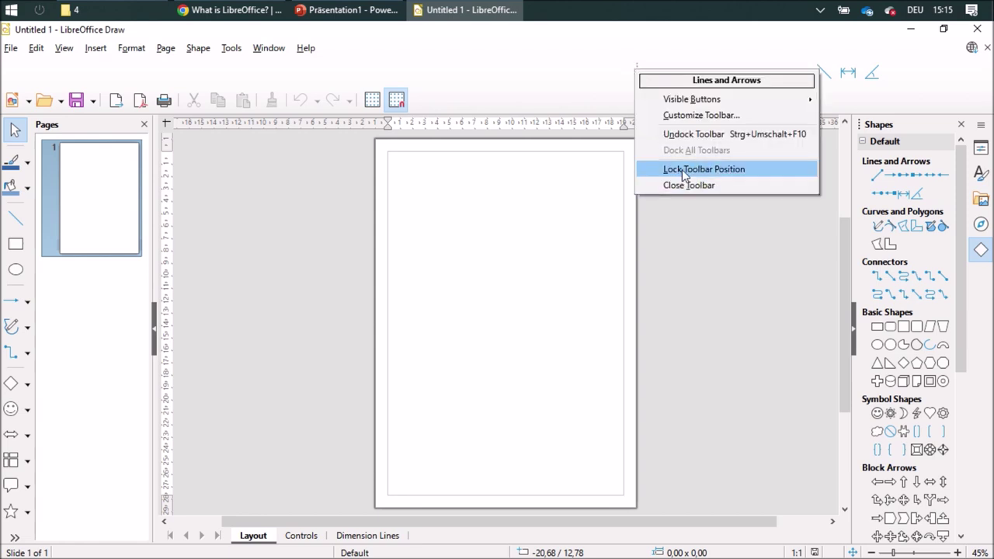
{"action": "left_click", "coordinate": [682, 169]}
{"action": "right_click", "coordinate": [661, 71]}
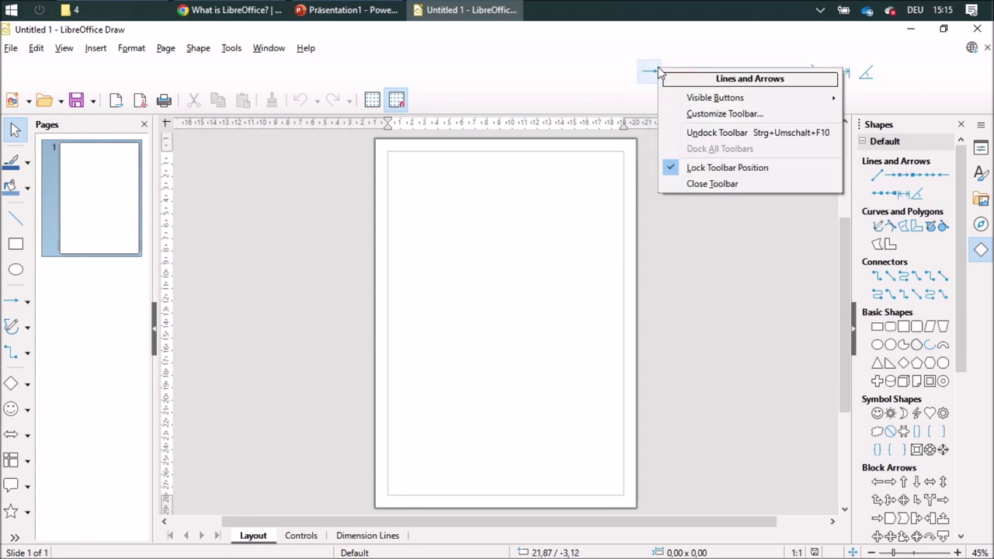
{"action": "left_click", "coordinate": [709, 168]}
{"action": "left_click_drag", "start_coordinate": [635, 68], "coordinate": [459, 271]}
{"action": "left_click", "coordinate": [546, 278]}
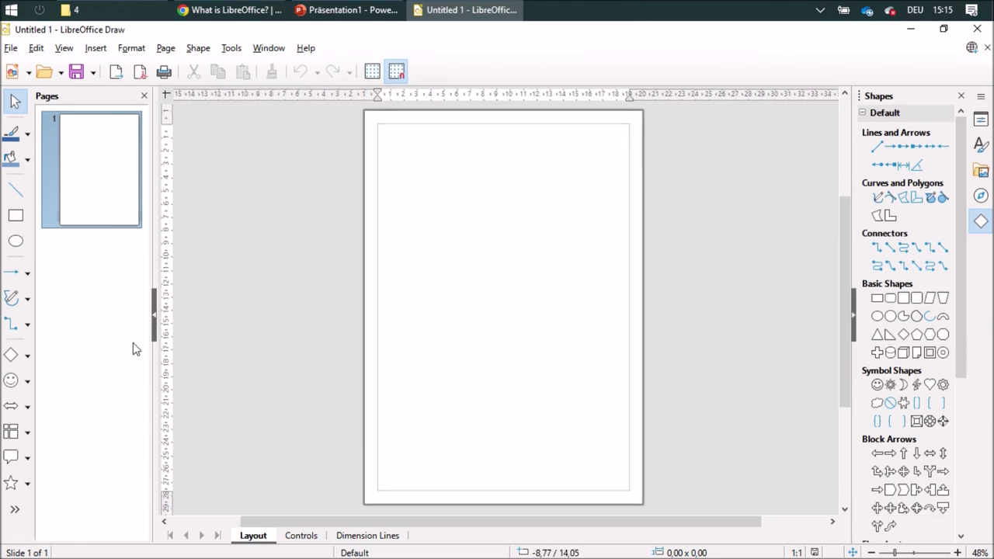
{"action": "left_click", "coordinate": [27, 273]}
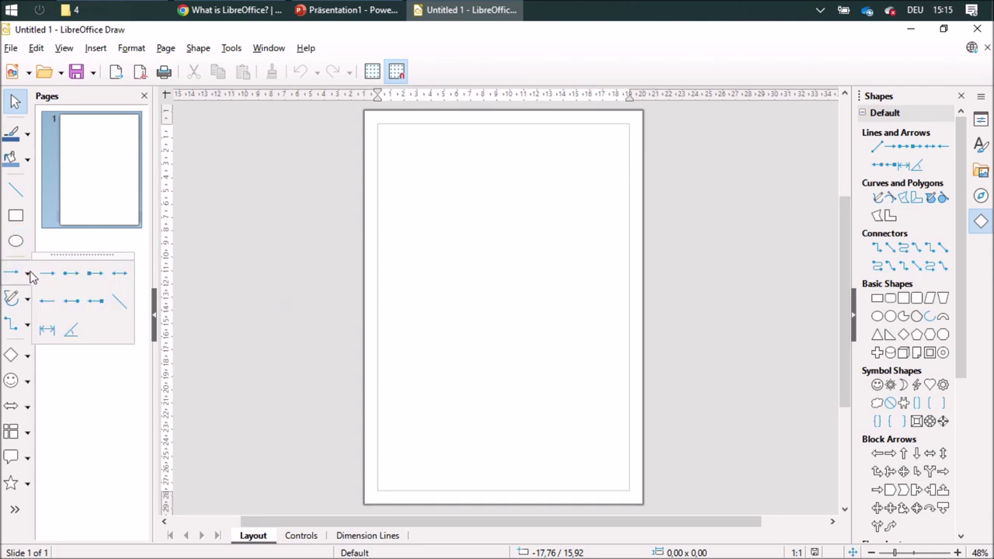
{"action": "left_click_drag", "start_coordinate": [73, 255], "coordinate": [685, 189]}
{"action": "left_click", "coordinate": [776, 195]}
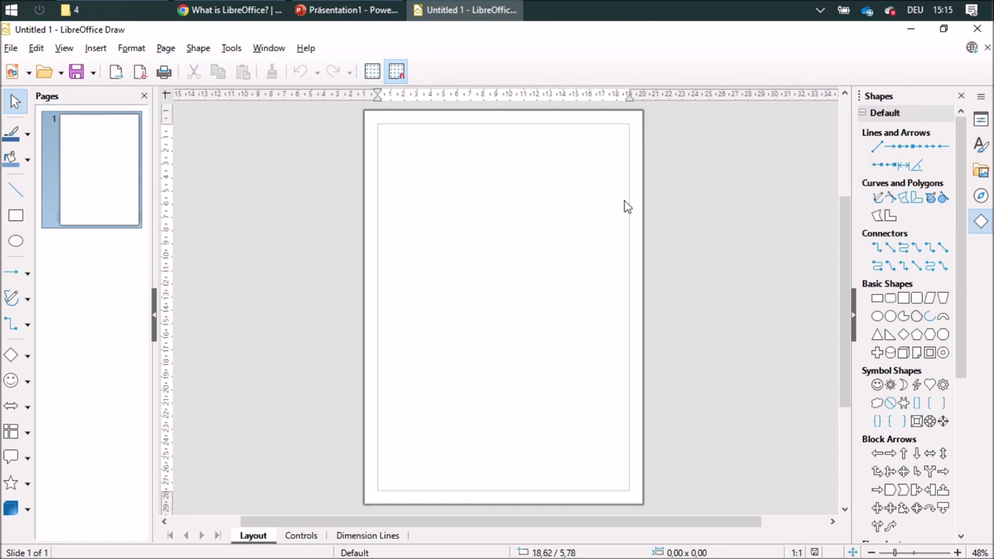
In Customize Toolbar for the Drawing toolbar, add Text Box.
{"action": "right_click", "coordinate": [13, 329]}
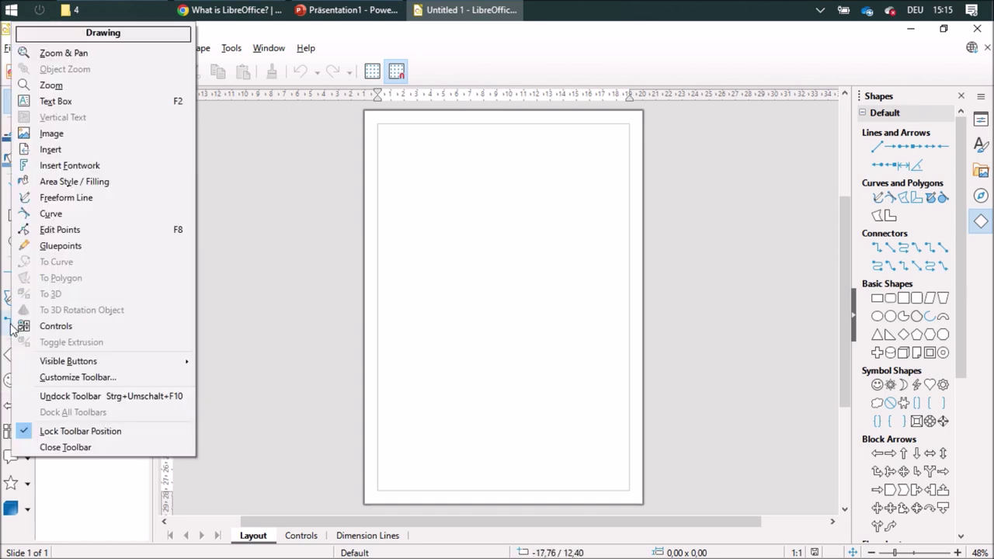
{"action": "left_click", "coordinate": [75, 378]}
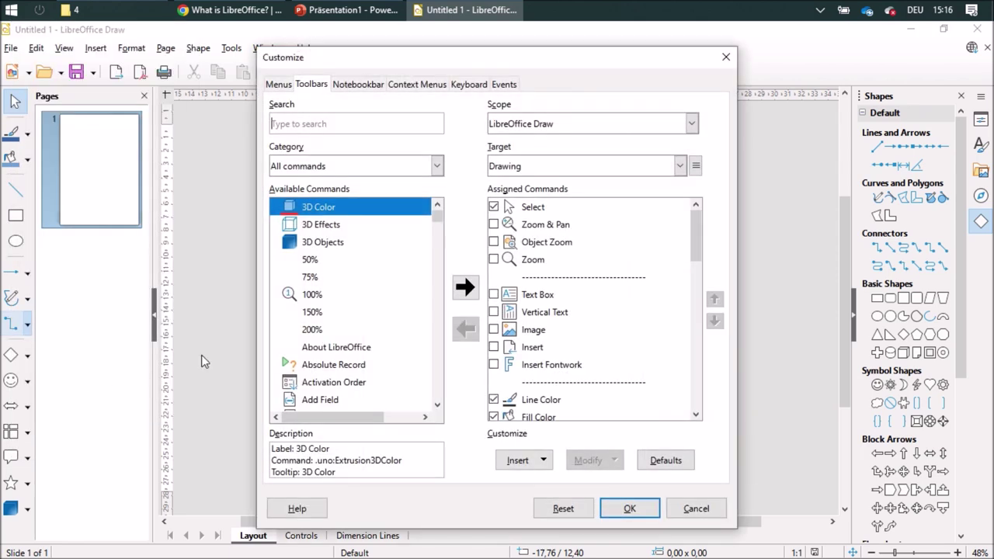
{"action": "left_click", "coordinate": [494, 296]}
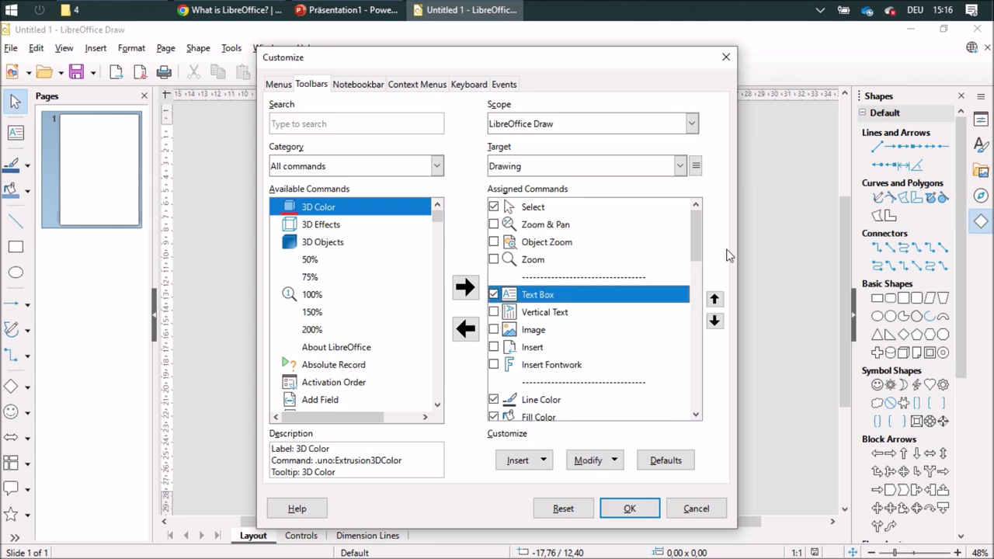
{"action": "left_click_drag", "start_coordinate": [699, 242], "coordinate": [701, 283]}
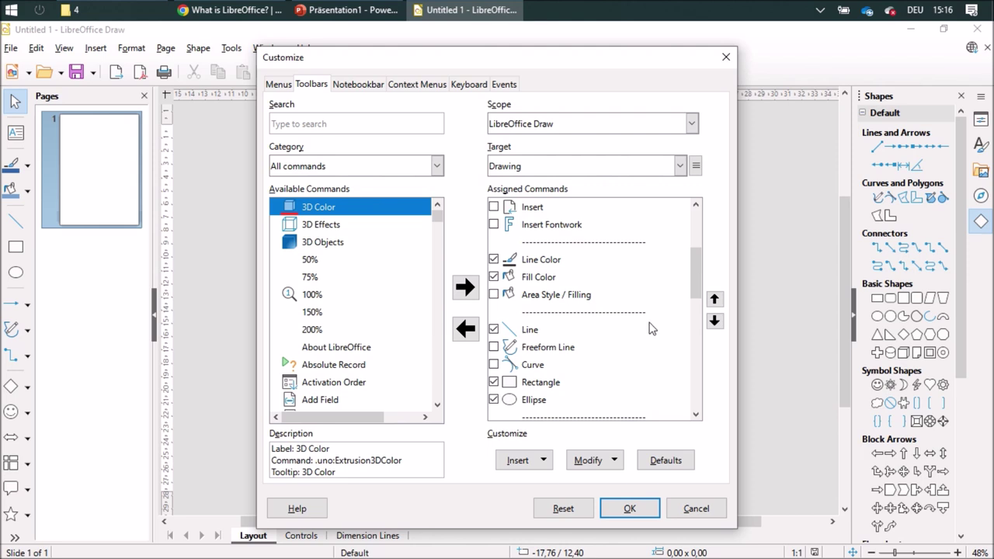
{"action": "scroll", "coordinate": [651, 329], "scroll_direction": "down", "scroll_amount": 4}
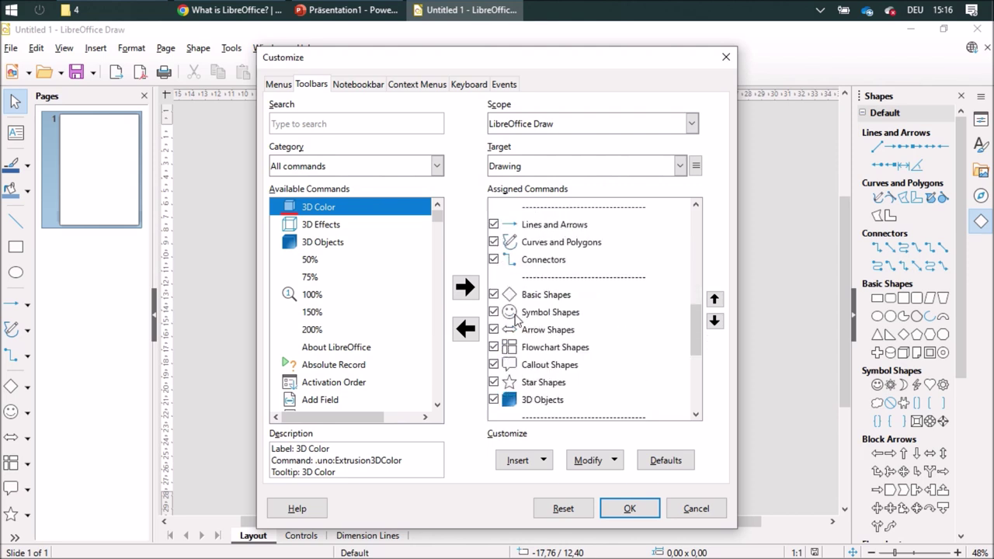
Remove Lines and Arrows through 3D Objects from the toolbar, apply, and switch to the LibreOffice 4 folder.
{"action": "left_click", "coordinate": [494, 225]}
{"action": "left_click", "coordinate": [494, 242]}
{"action": "left_click", "coordinate": [494, 260]}
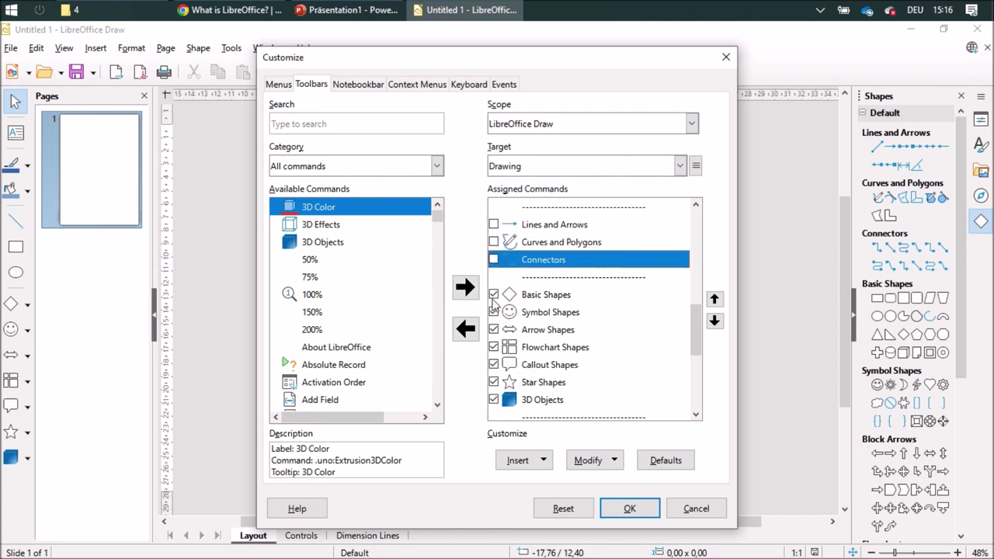
{"action": "left_click", "coordinate": [494, 295]}
{"action": "left_click", "coordinate": [494, 311]}
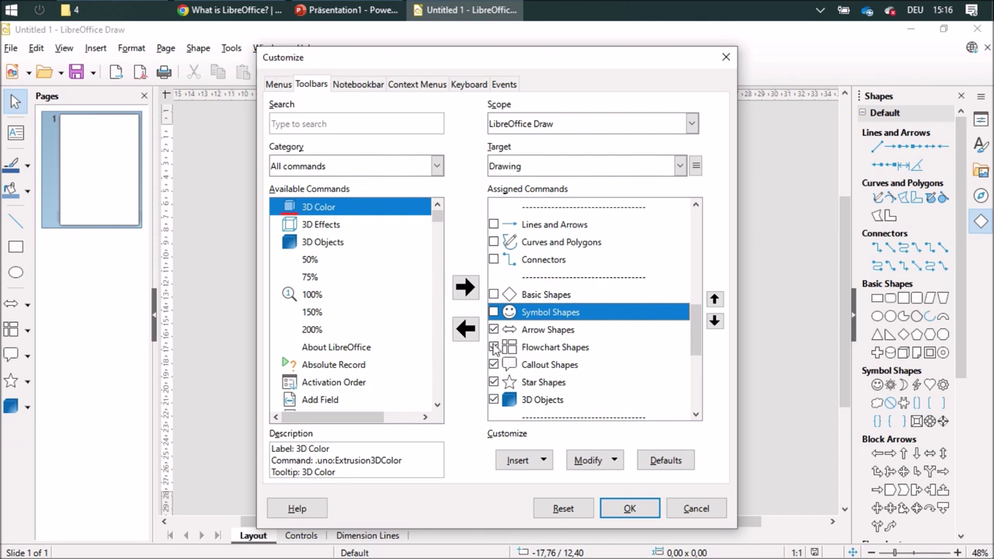
{"action": "left_click", "coordinate": [494, 330]}
{"action": "left_click", "coordinate": [494, 347]}
{"action": "left_click", "coordinate": [494, 364]}
{"action": "left_click", "coordinate": [494, 382]}
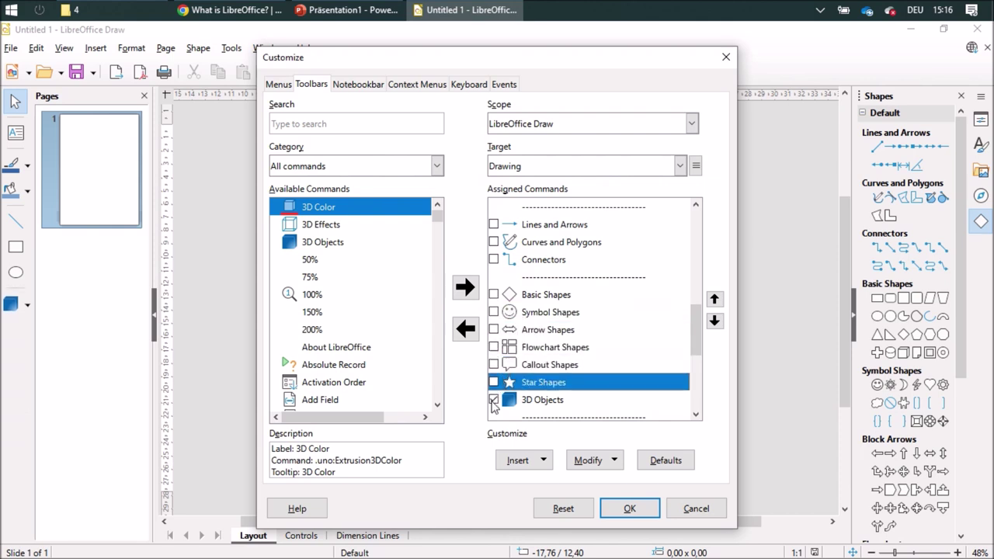
{"action": "left_click", "coordinate": [494, 399]}
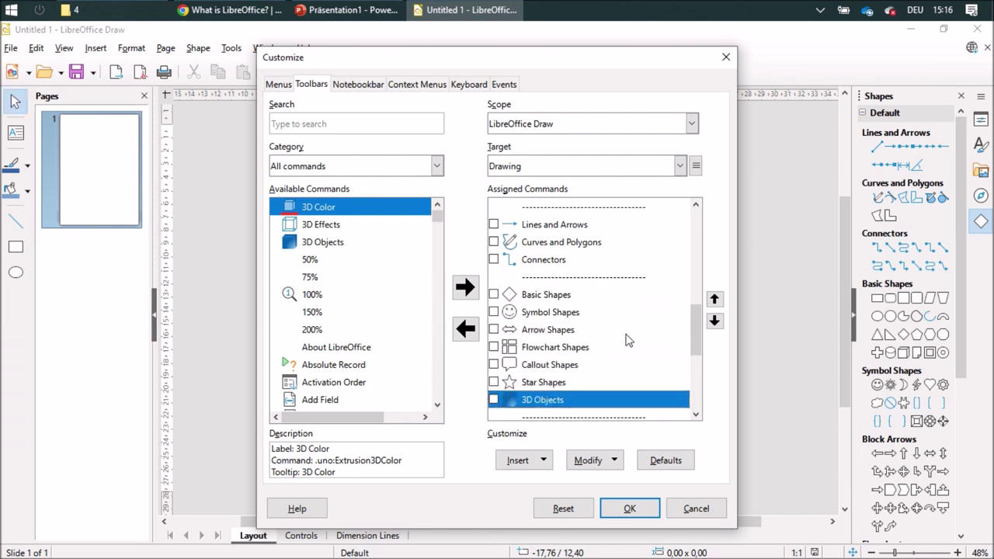
{"action": "left_click", "coordinate": [631, 509]}
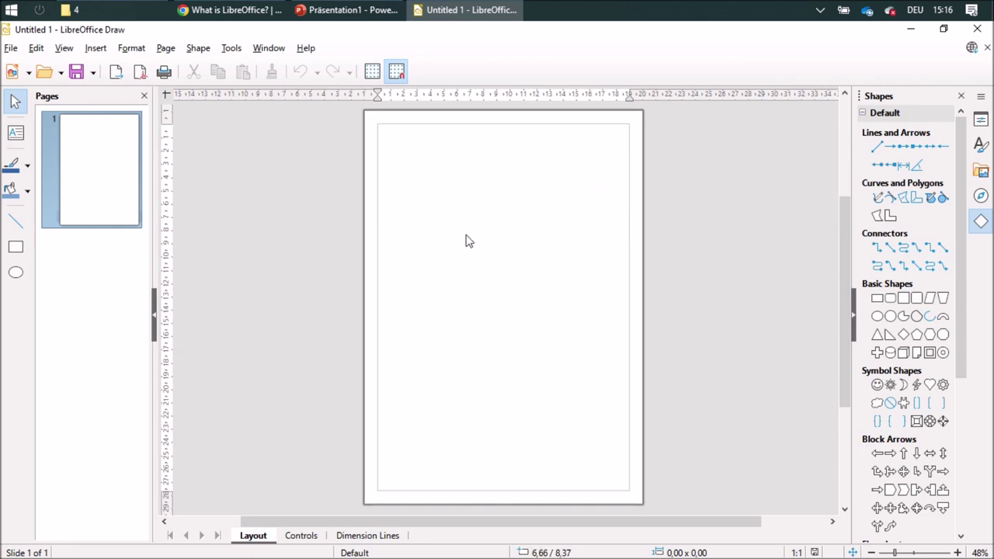
{"action": "left_click", "coordinate": [113, 7]}
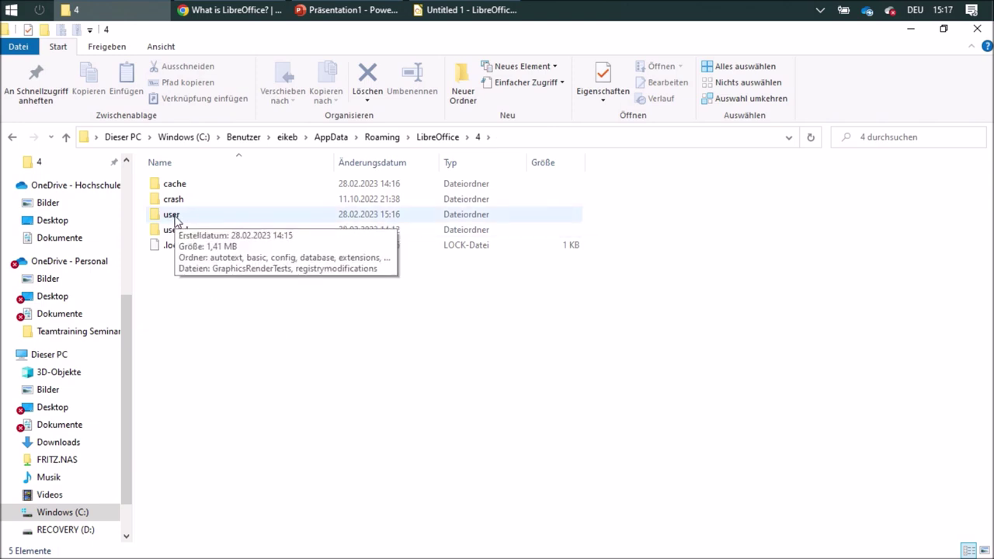
Show the View ribbon options for the LibreOffice 4 folder in File Explorer.
{"action": "left_click", "coordinate": [164, 45]}
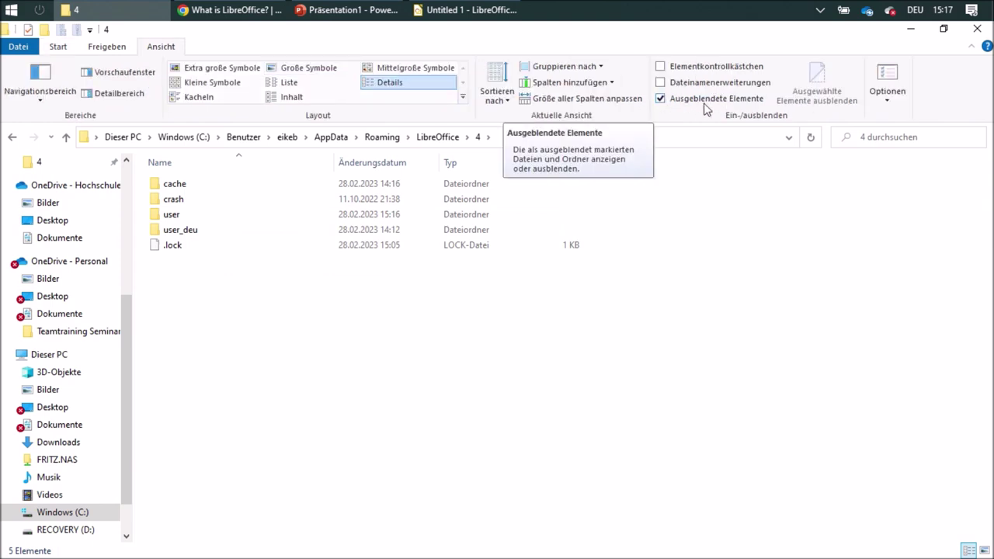
Select the user folder inside the LibreOffice 4 profile folder.
{"action": "left_click", "coordinate": [170, 218]}
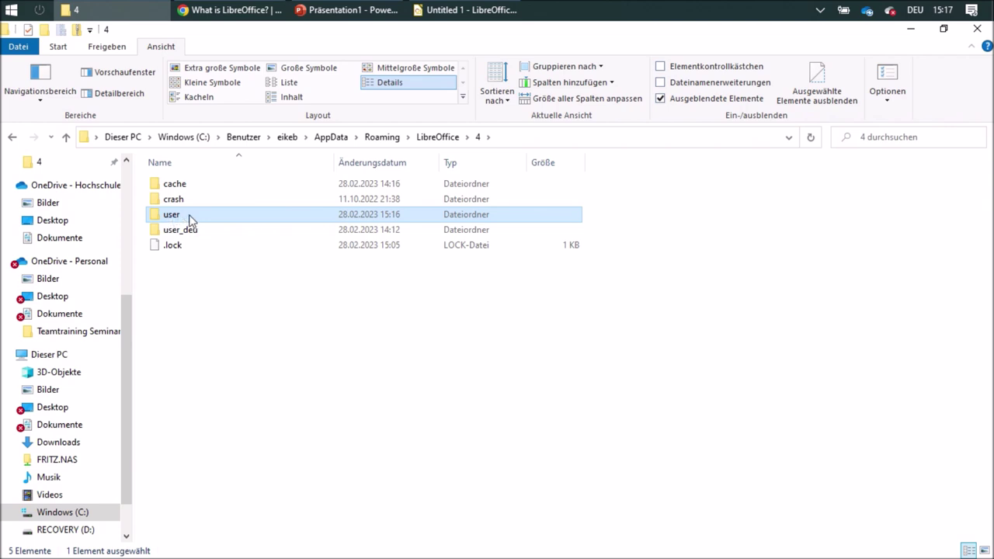
{"action": "mouse_move", "coordinate": [189, 219]}
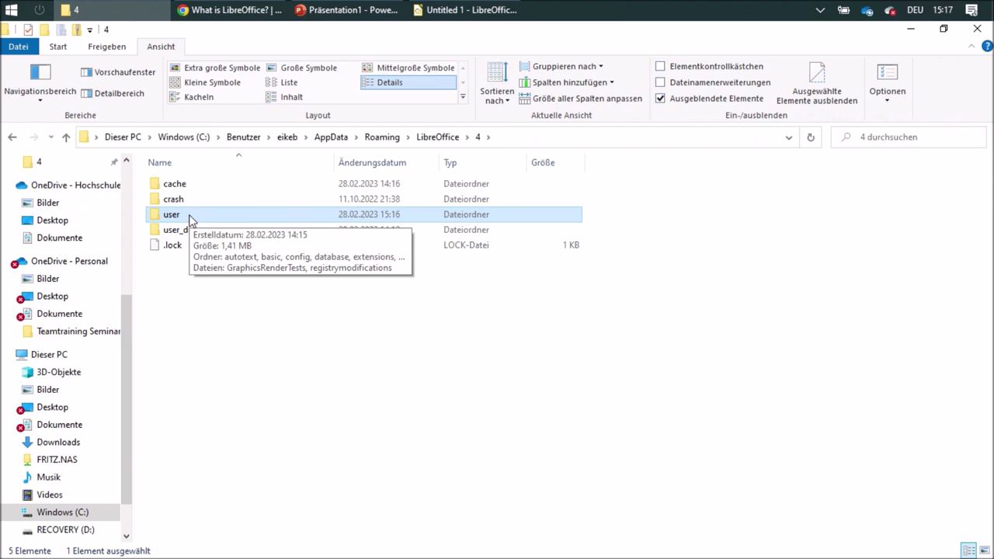